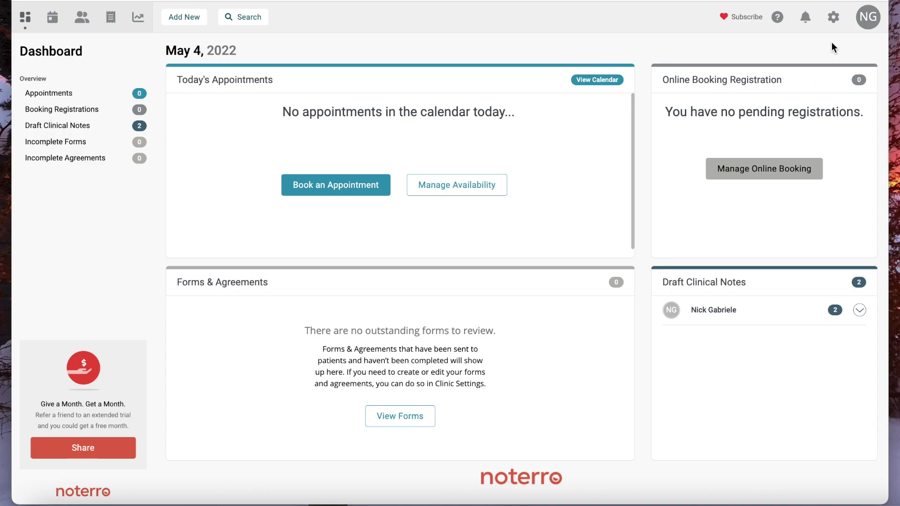
# Open the Clinic Settings menu listing Billing, Calendar, Insurance and Templates
pyautogui.click(834, 19)
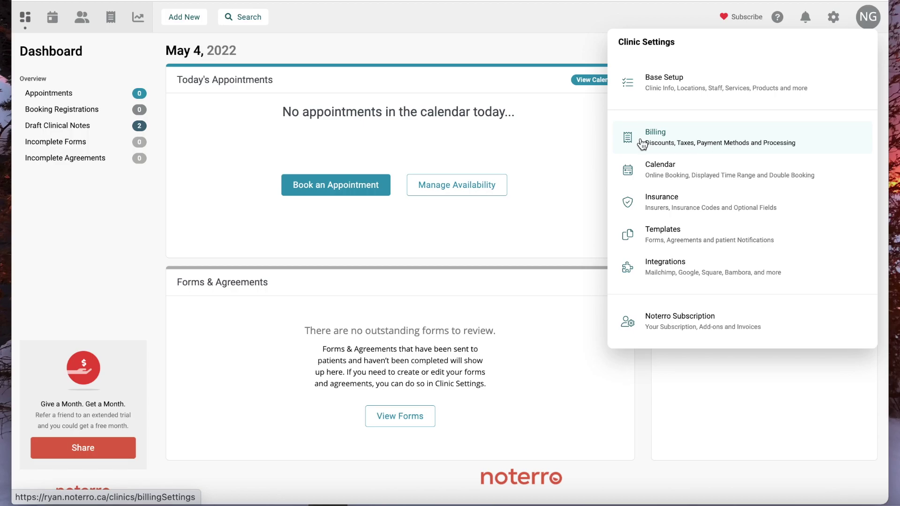
# Review Base Setup from General and Locations through Restricted Access (off) to Terms & Logs
pyautogui.click(662, 88)
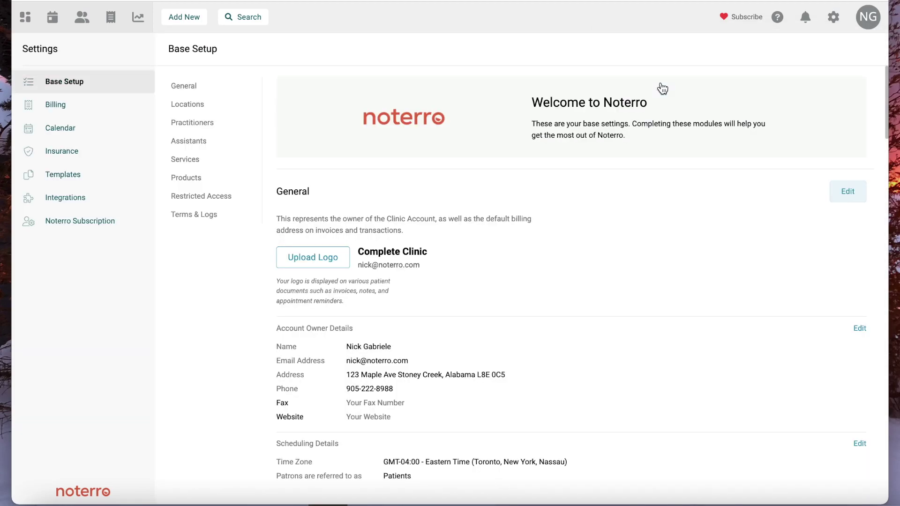
pyautogui.scroll(-3, 551, 232)
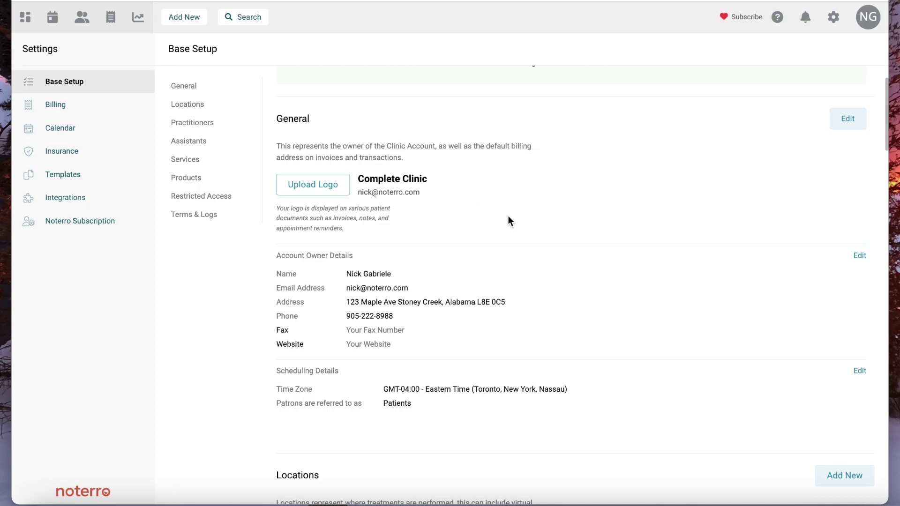
pyautogui.scroll(-2, 535, 220)
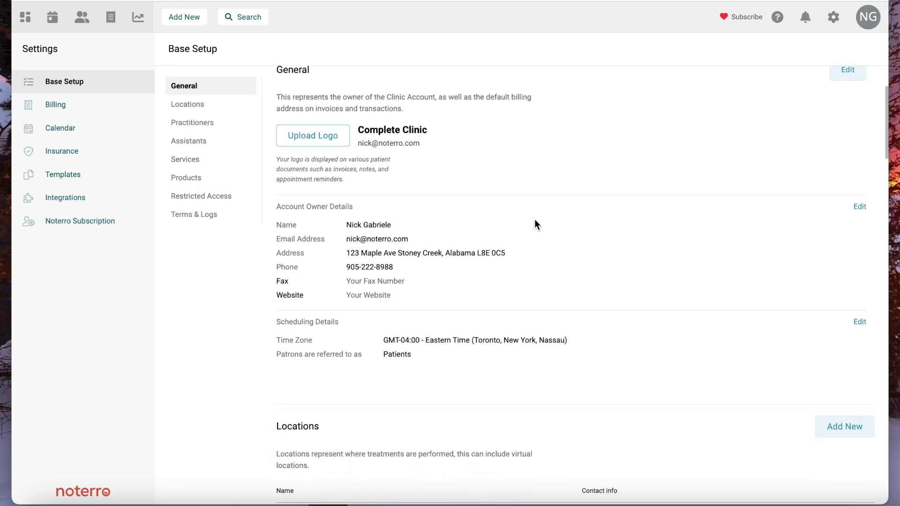
pyautogui.scroll(-7, 536, 220)
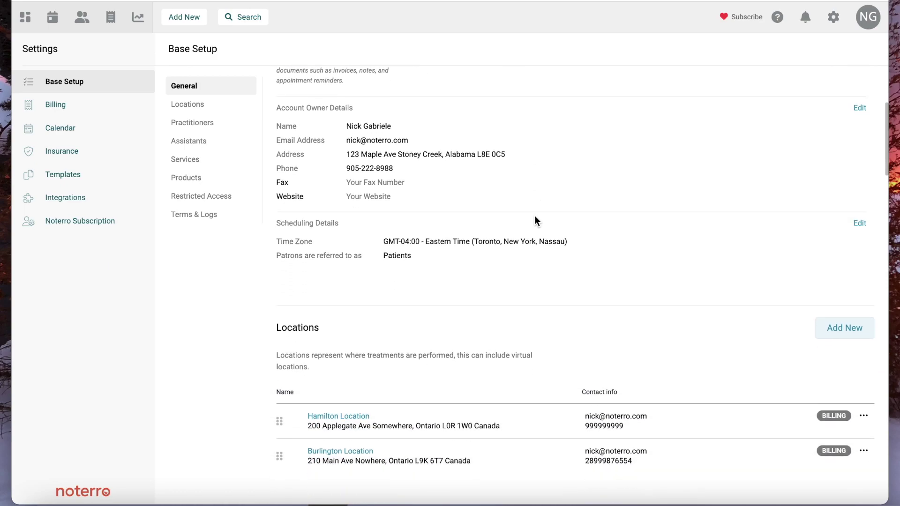
pyautogui.scroll(-3, 536, 221)
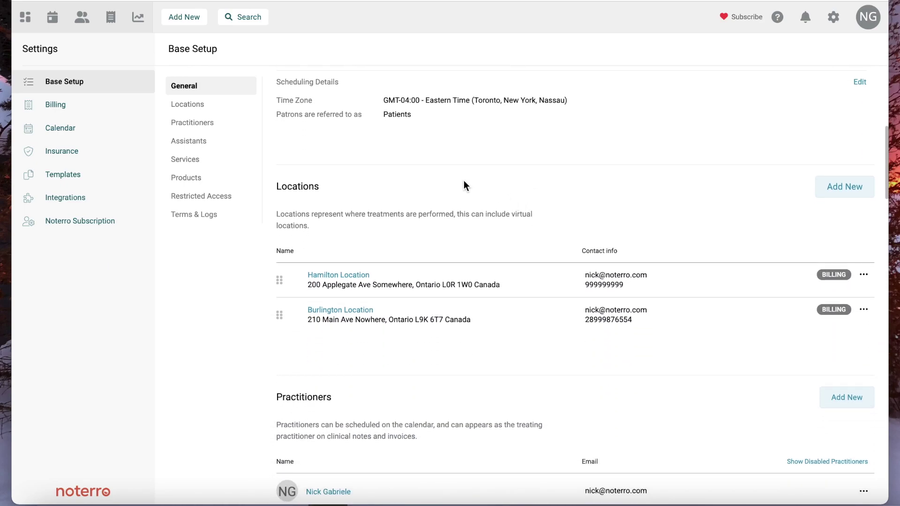
pyautogui.scroll(-6, 461, 184)
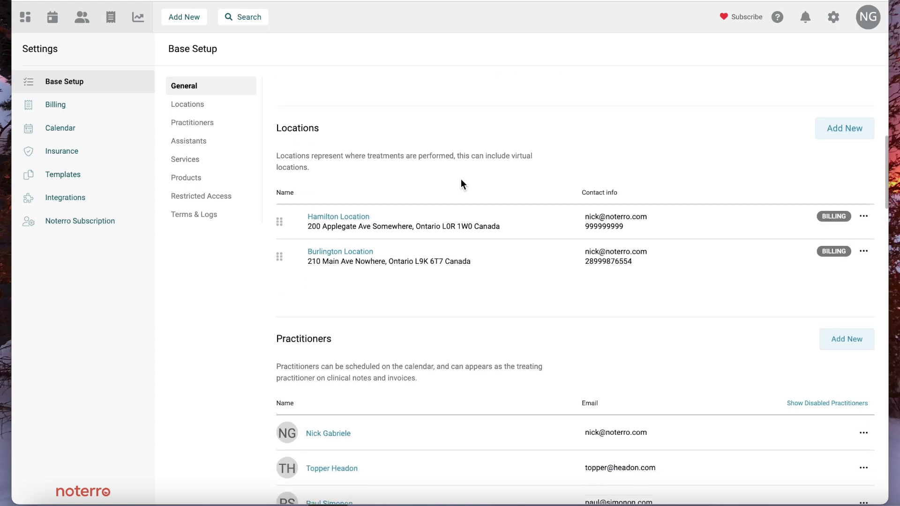
pyautogui.scroll(-5, 461, 180)
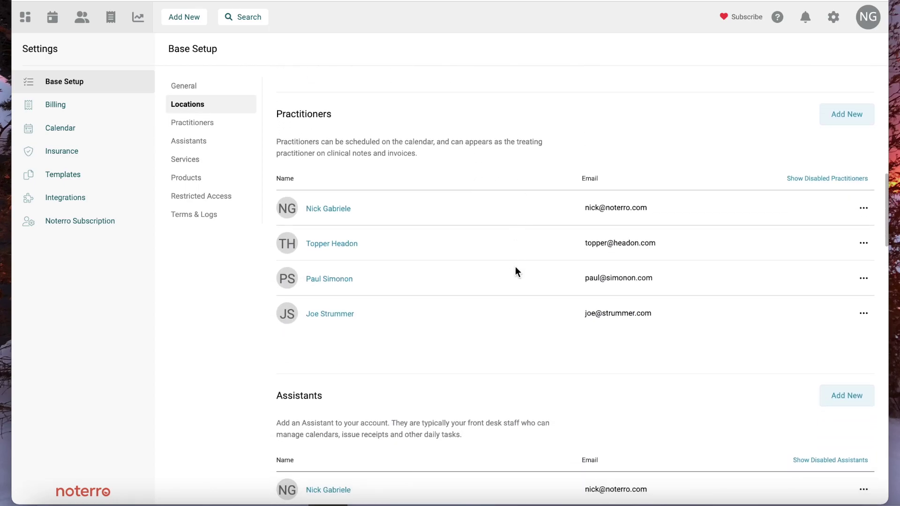
pyautogui.scroll(-4, 515, 281)
pyautogui.scroll(-3, 516, 280)
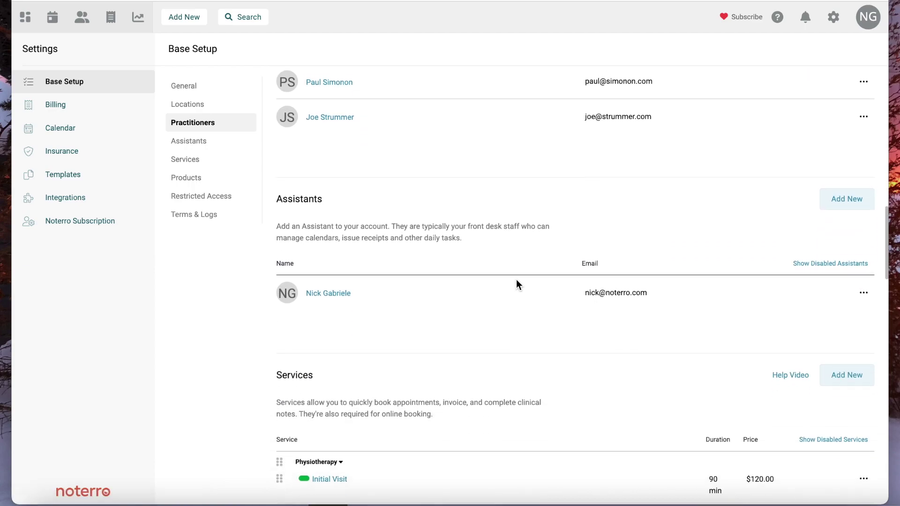
pyautogui.scroll(-3, 516, 280)
pyautogui.scroll(-3, 516, 279)
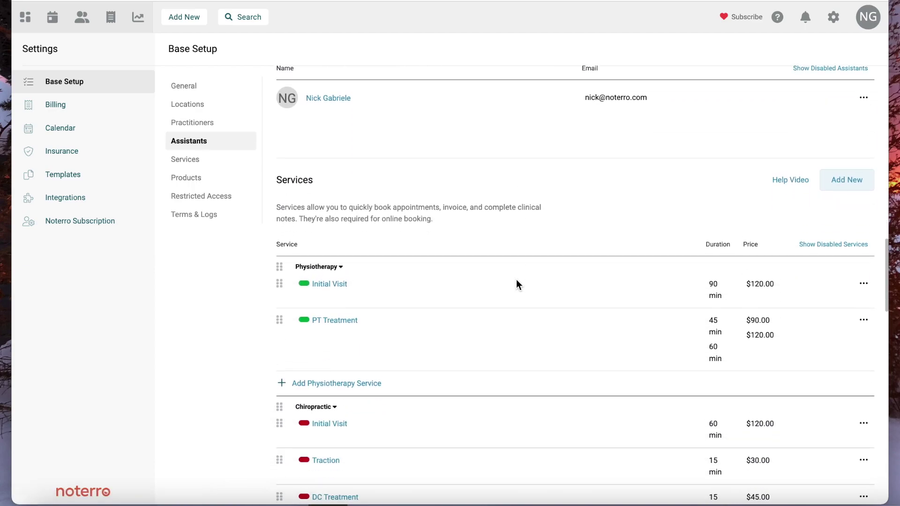
pyautogui.scroll(-2, 516, 279)
pyautogui.scroll(-10, 517, 283)
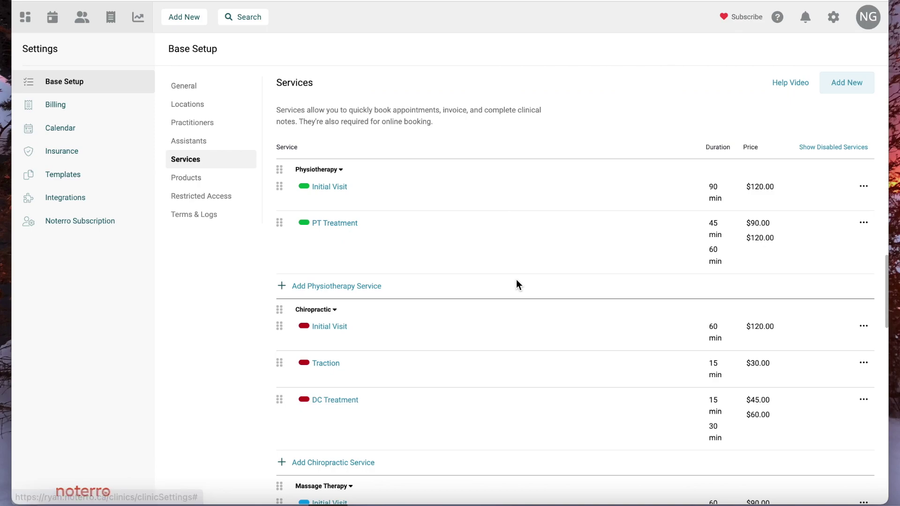
pyautogui.scroll(-9, 516, 280)
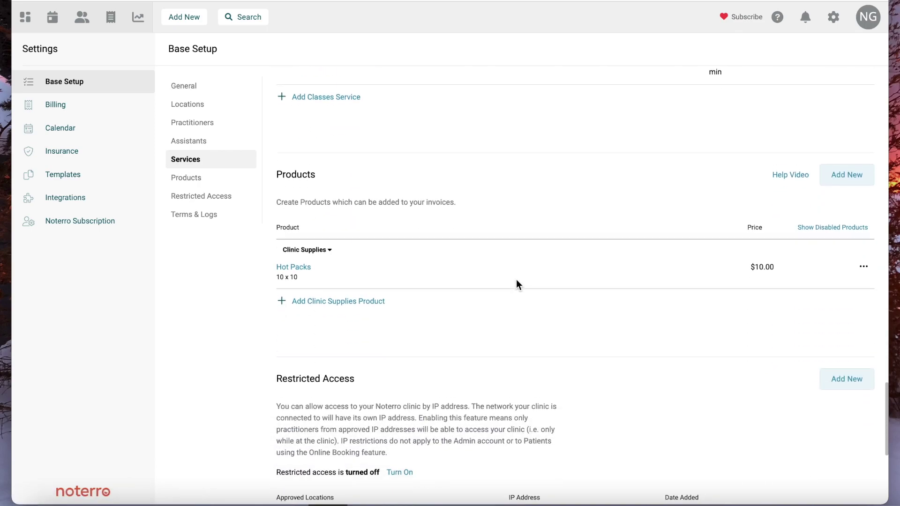
pyautogui.scroll(4, 516, 279)
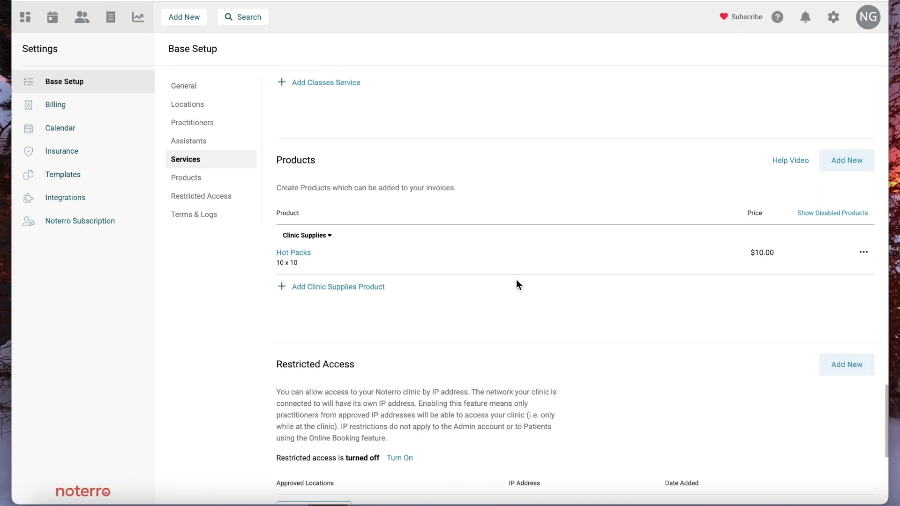
pyautogui.scroll(-3, 463, 330)
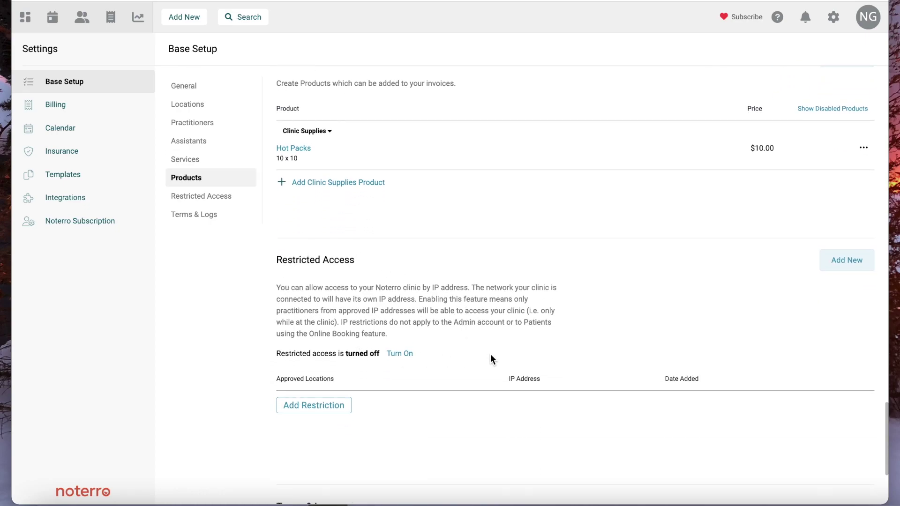
pyautogui.scroll(-4, 490, 355)
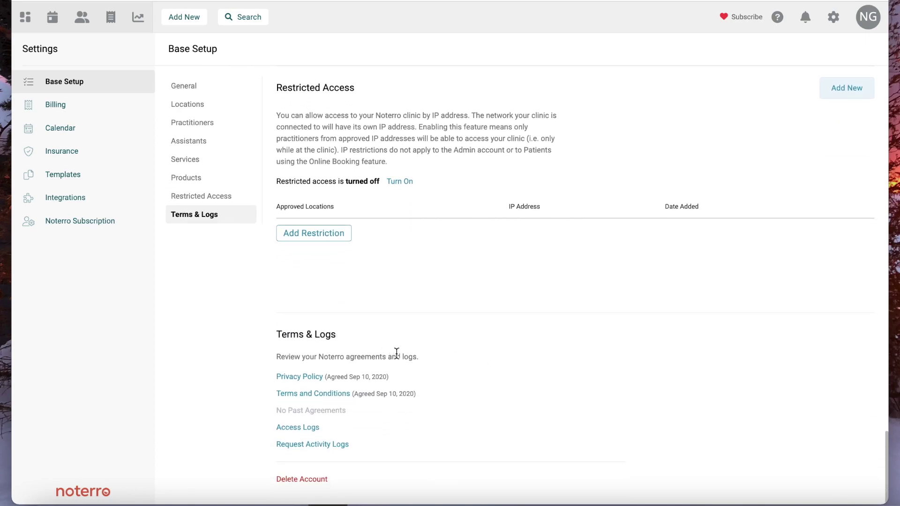
# Review Billing settings: Discounts, Clinic Taxes, Payment Methods, Square, and Bambora's Merchant ID and API Key
pyautogui.click(59, 108)
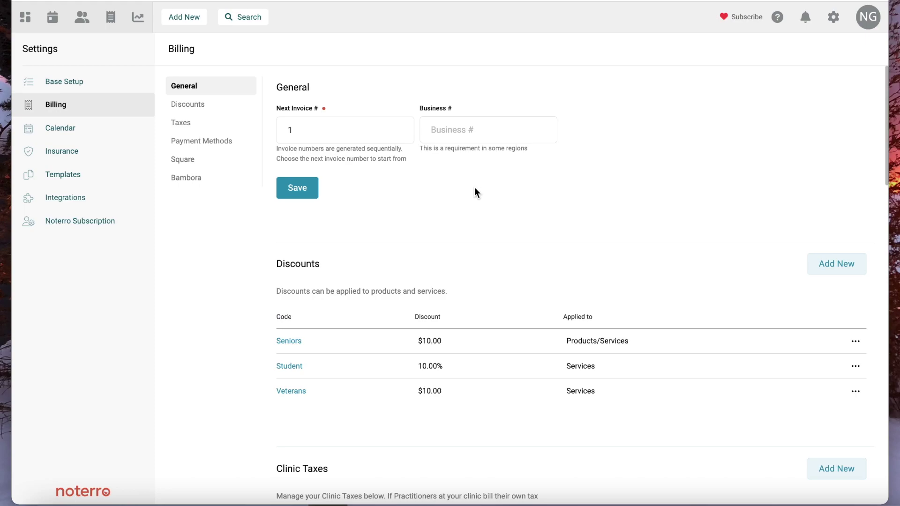
pyautogui.scroll(-3, 474, 188)
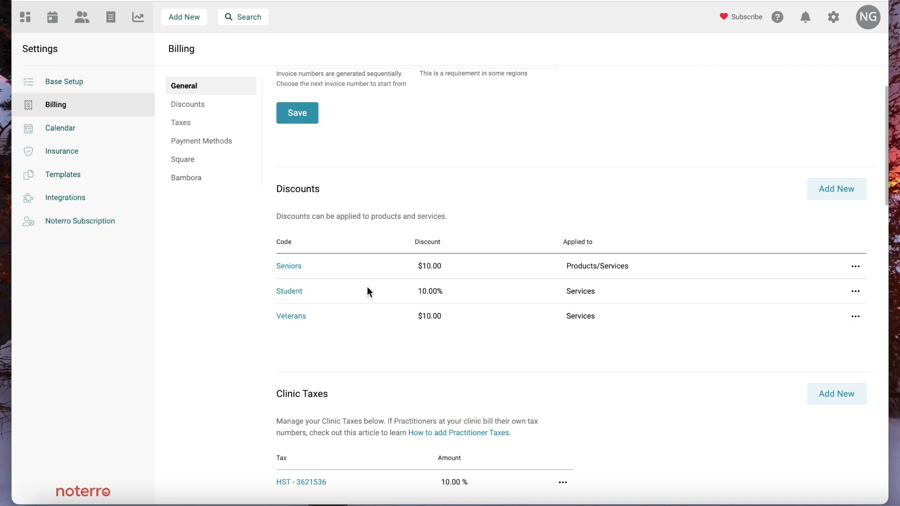
pyautogui.scroll(-5, 367, 287)
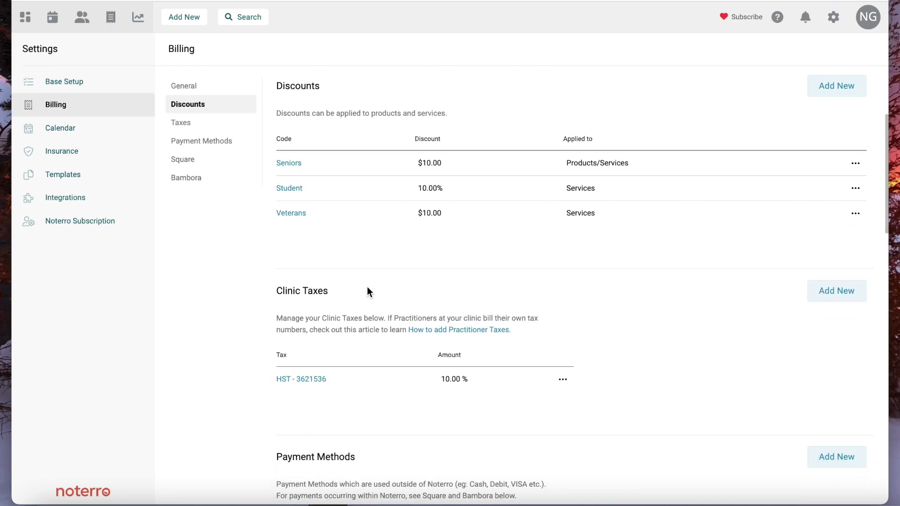
pyautogui.scroll(-10, 368, 290)
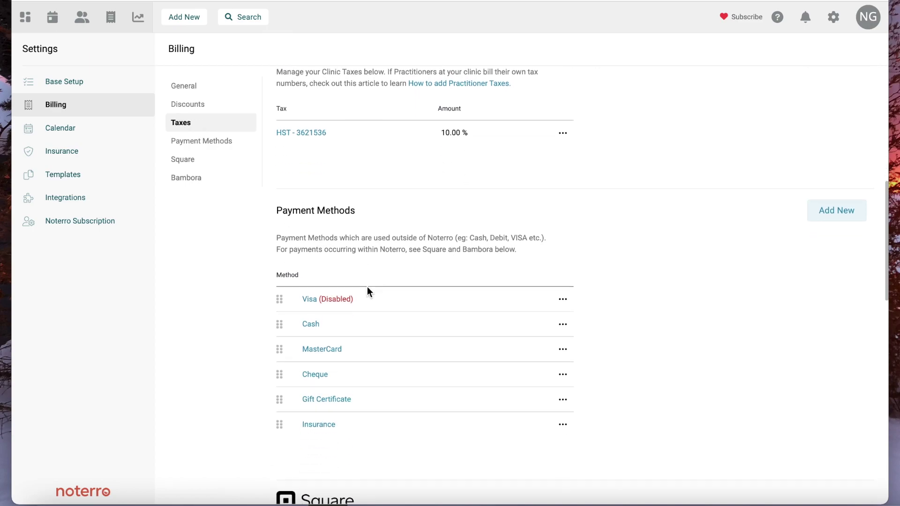
pyautogui.scroll(-4, 367, 292)
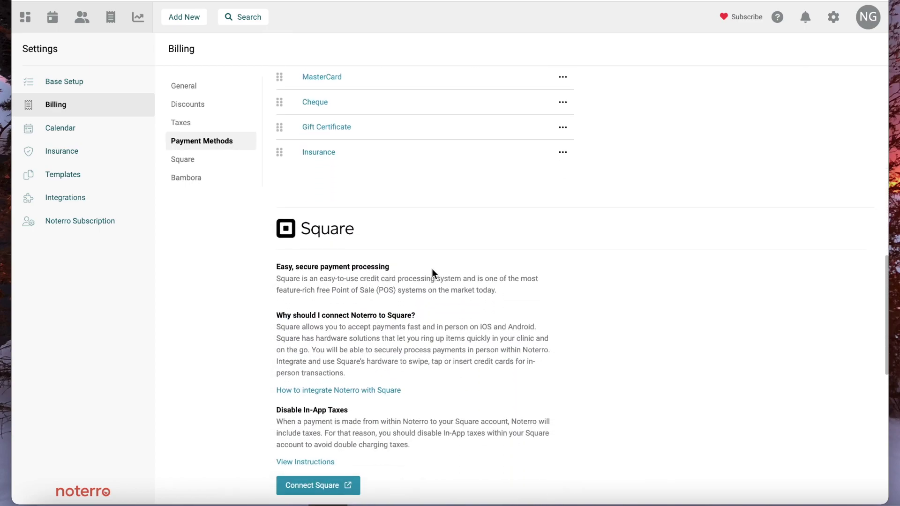
pyautogui.scroll(-13, 432, 270)
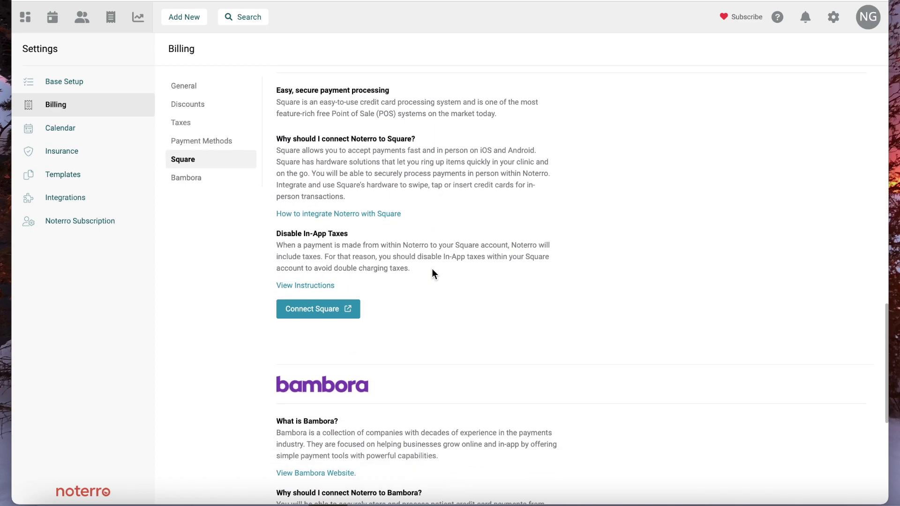
pyautogui.scroll(-1, 432, 274)
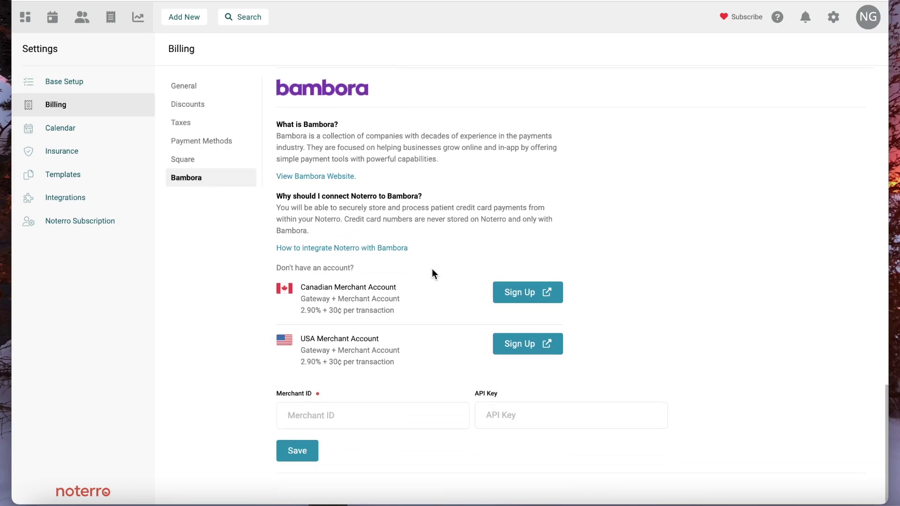
pyautogui.click(60, 129)
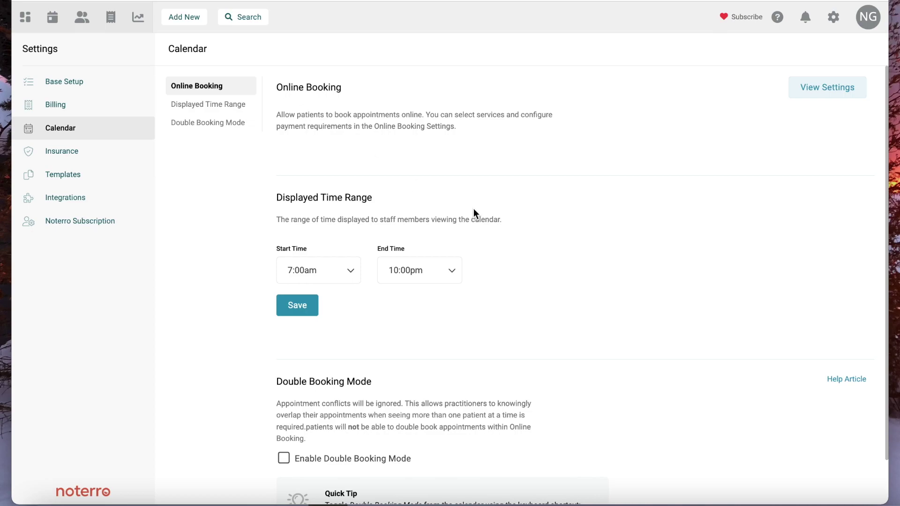
pyautogui.scroll(-1, 474, 214)
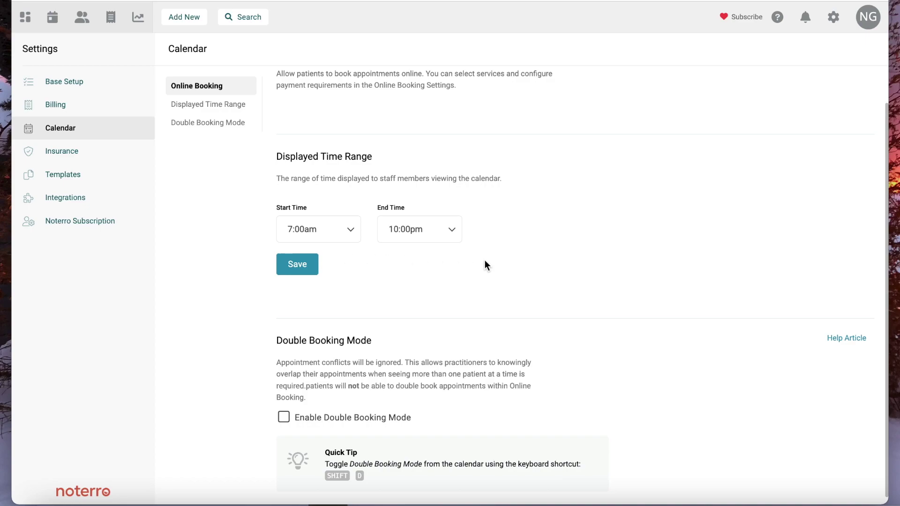
pyautogui.scroll(-1, 556, 263)
pyautogui.scroll(-1, 556, 265)
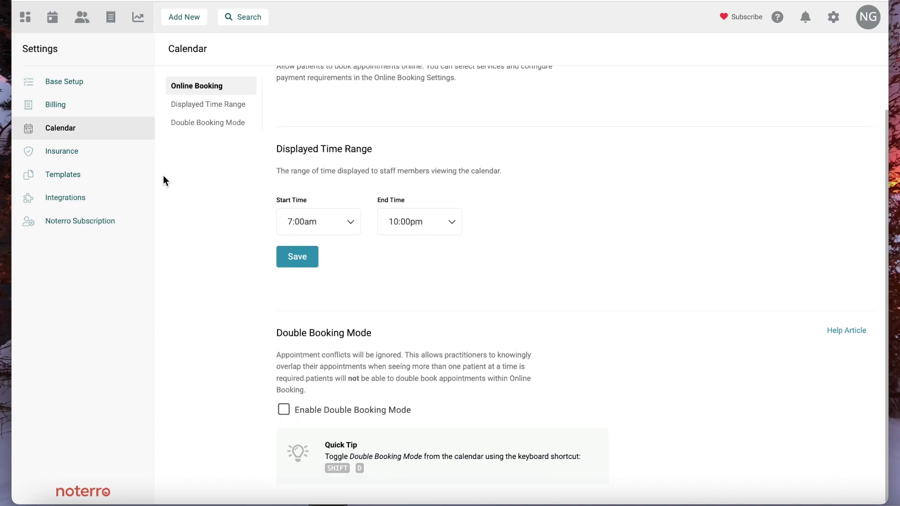
# Open Insurance settings to see insurer Accerta and the disabled $7.00 billing code hg
pyautogui.click(75, 156)
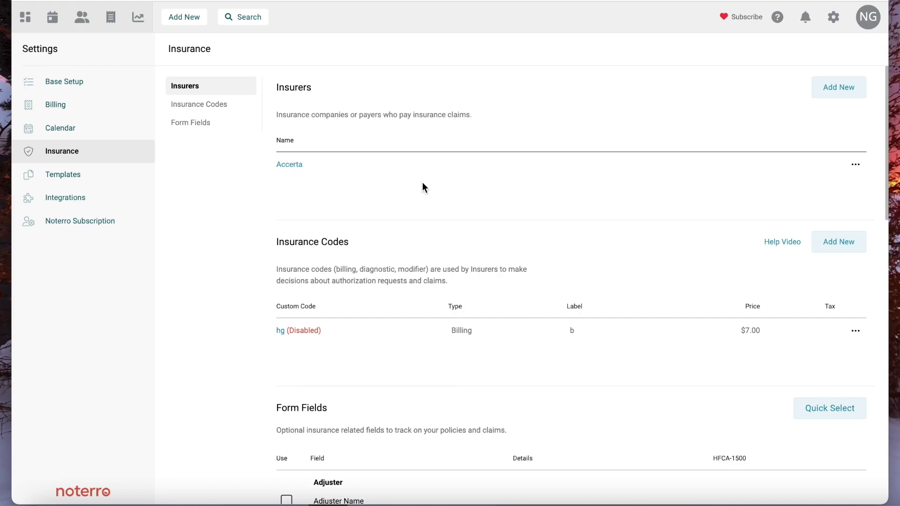
pyautogui.scroll(-2, 589, 212)
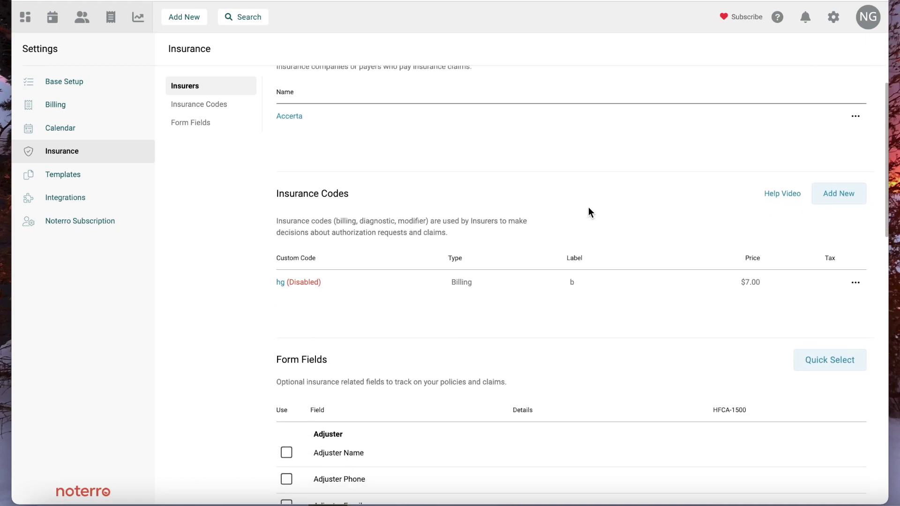
pyautogui.scroll(-5, 588, 208)
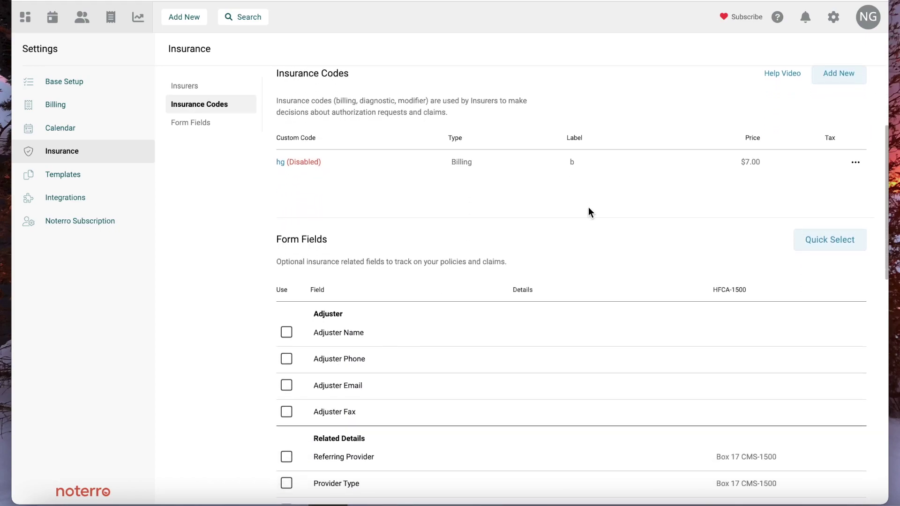
pyautogui.scroll(-1, 588, 212)
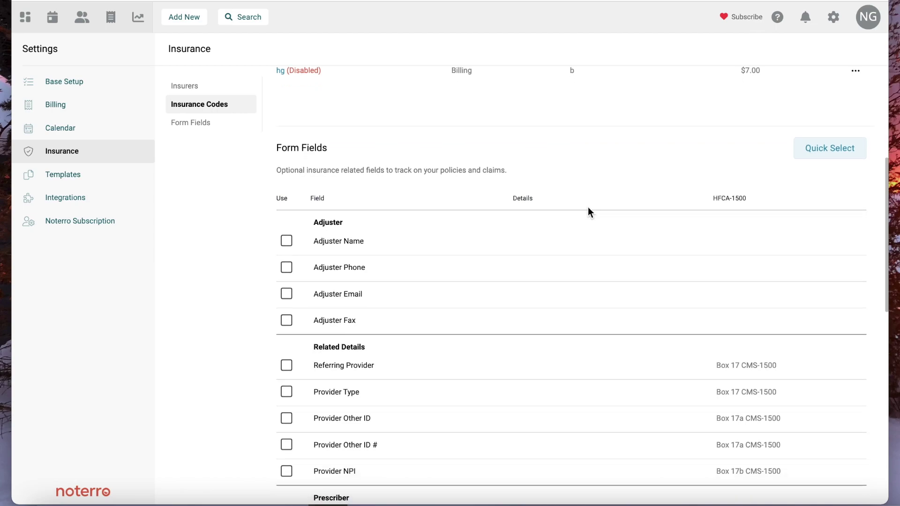
# Look through the Quick Select preset form field bundles, then close the list
pyautogui.click(815, 150)
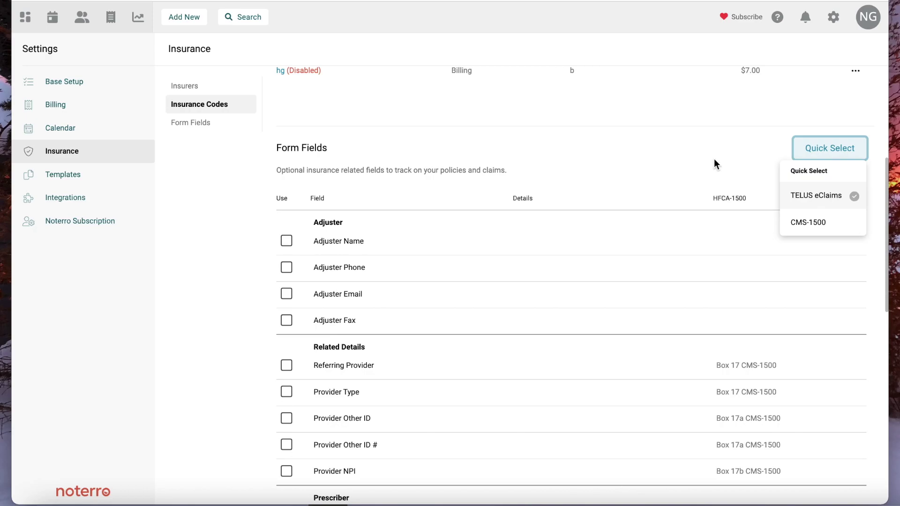
pyautogui.scroll(-10, 698, 148)
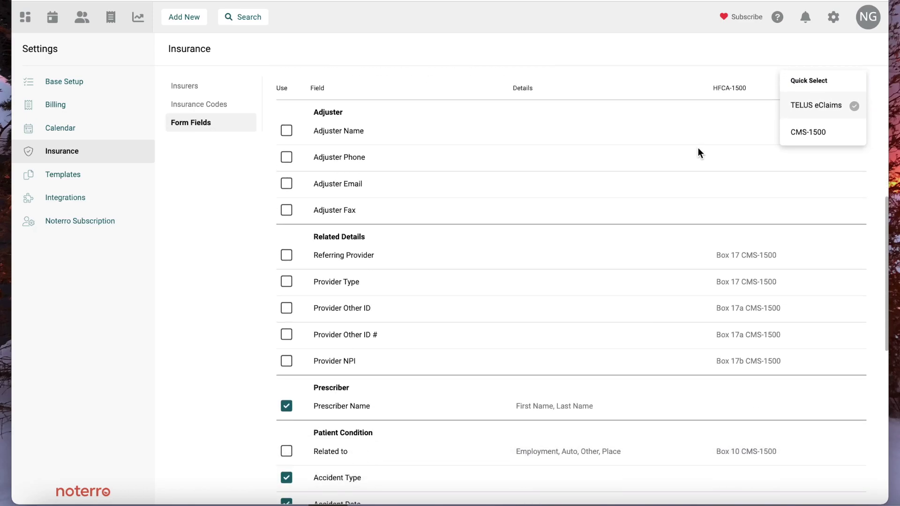
pyautogui.scroll(10, 698, 153)
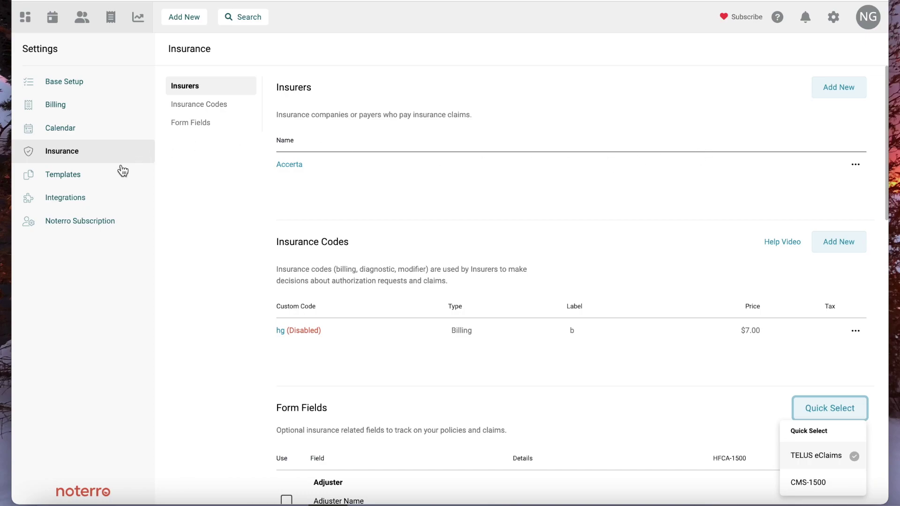
pyautogui.click(75, 179)
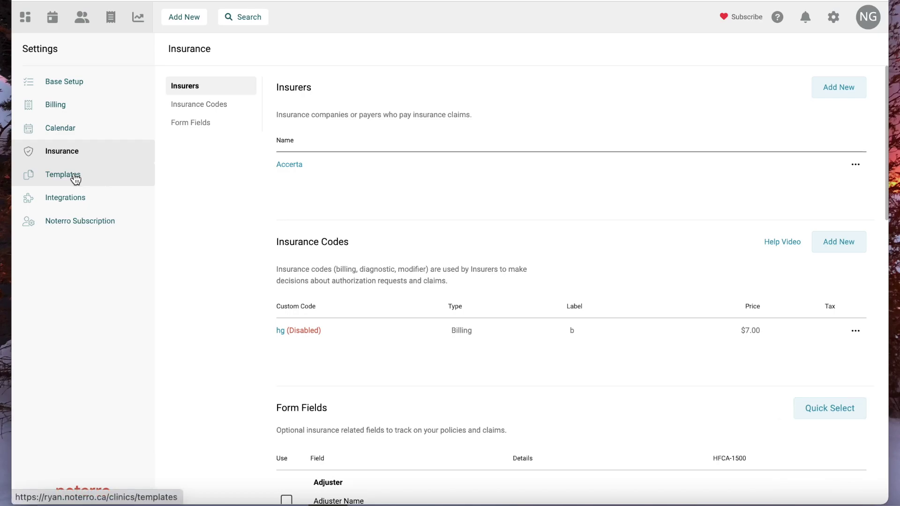
# Review Templates: agreements, First Form, Form with CPPCF, Second Form and patient notifications
pyautogui.click(75, 178)
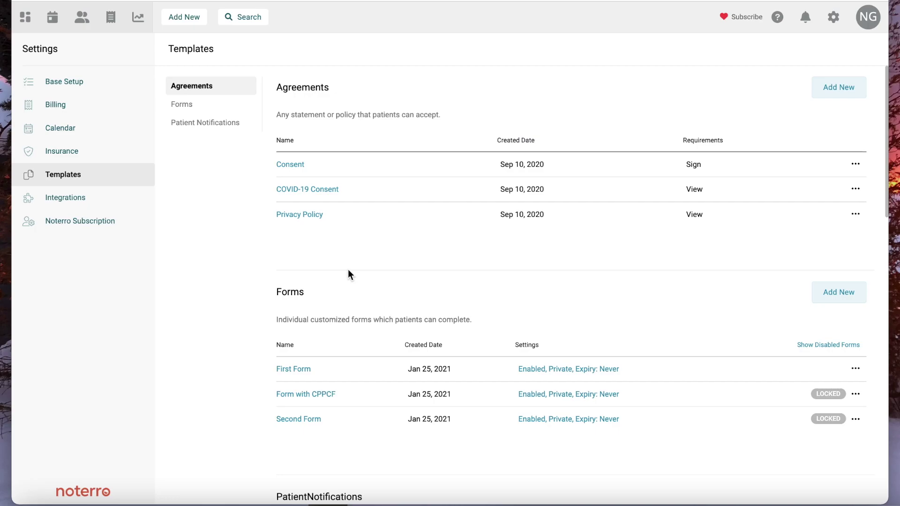
pyautogui.scroll(-5, 348, 269)
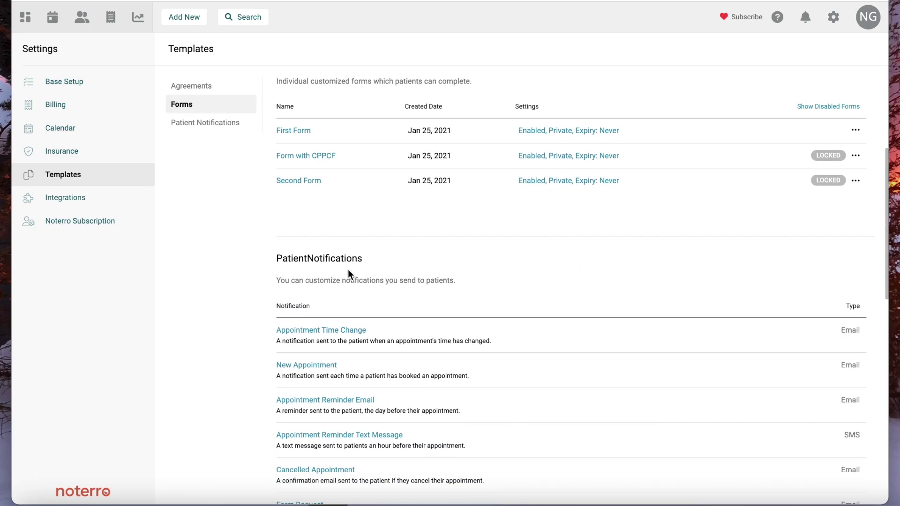
pyautogui.scroll(-5, 348, 272)
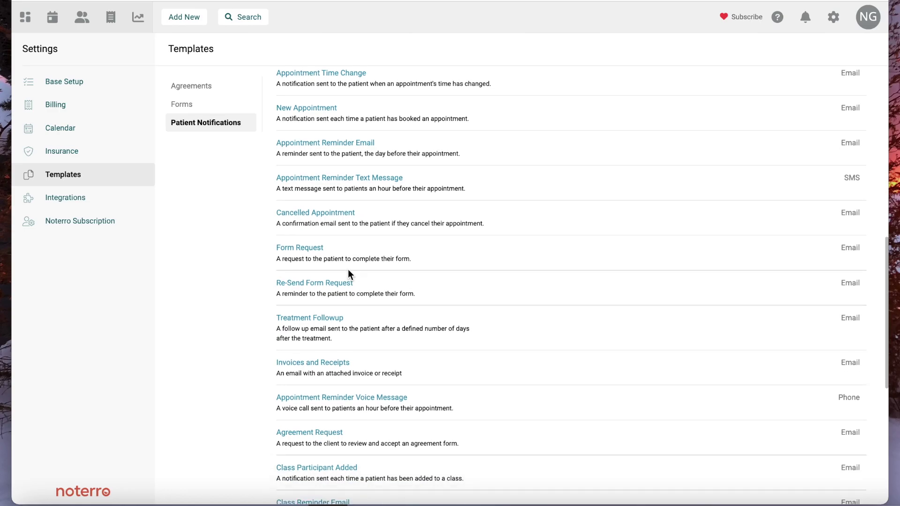
pyautogui.scroll(-1, 348, 274)
pyautogui.scroll(6, 347, 271)
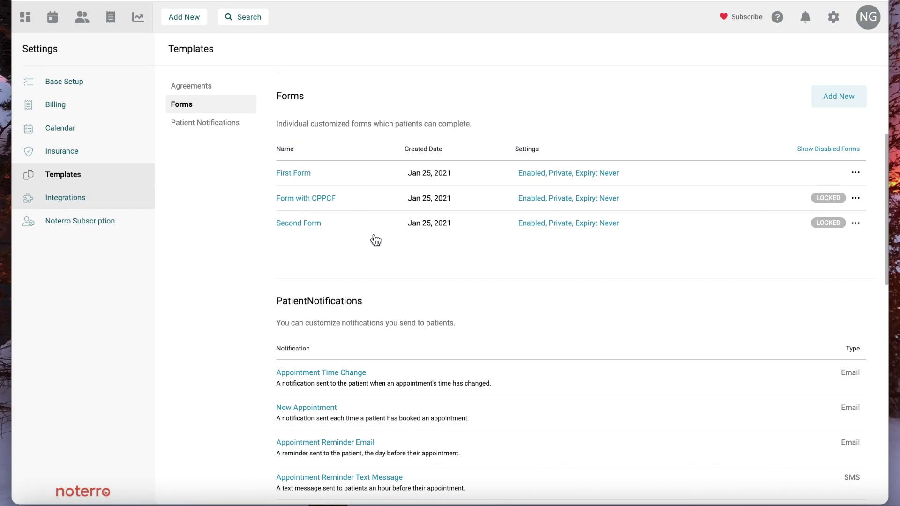
# Review the Square and Bambora integrations, then view the subscription: trial to May 29, 2022, $40.00/mth
pyautogui.click(75, 201)
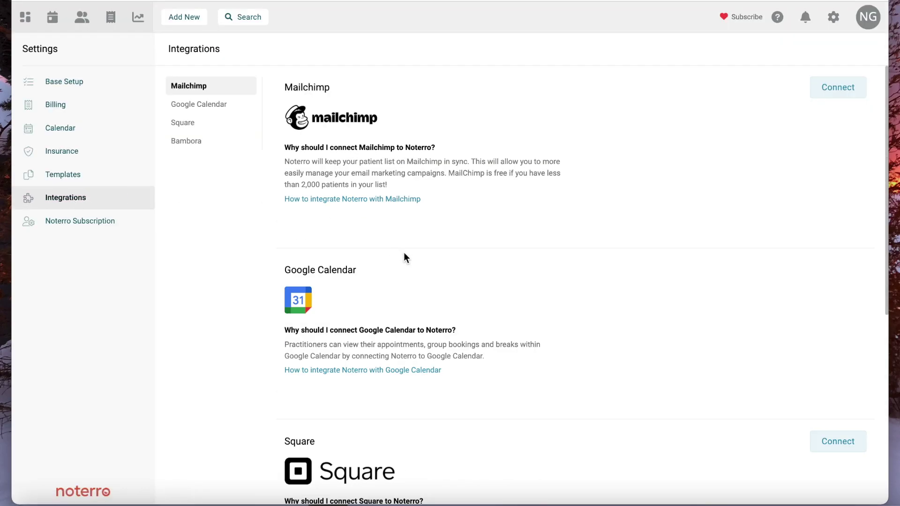
pyautogui.scroll(-7, 404, 254)
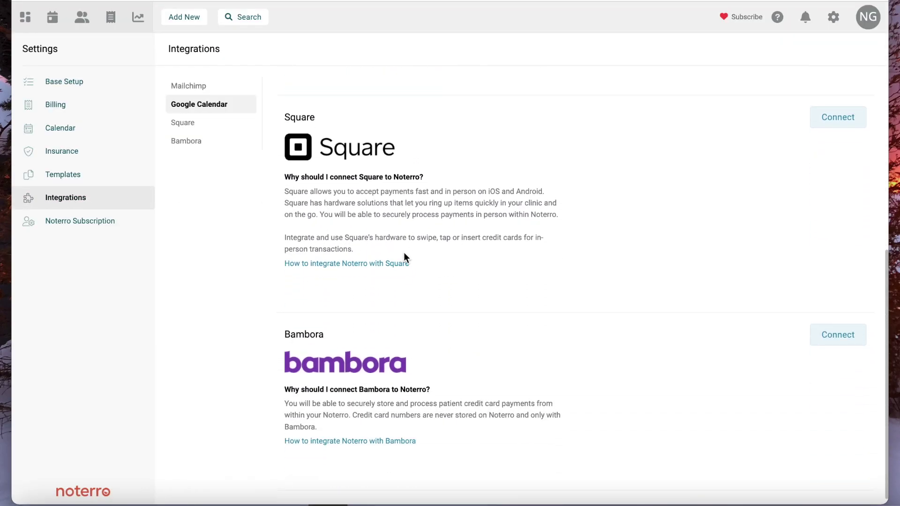
pyautogui.scroll(-1, 404, 257)
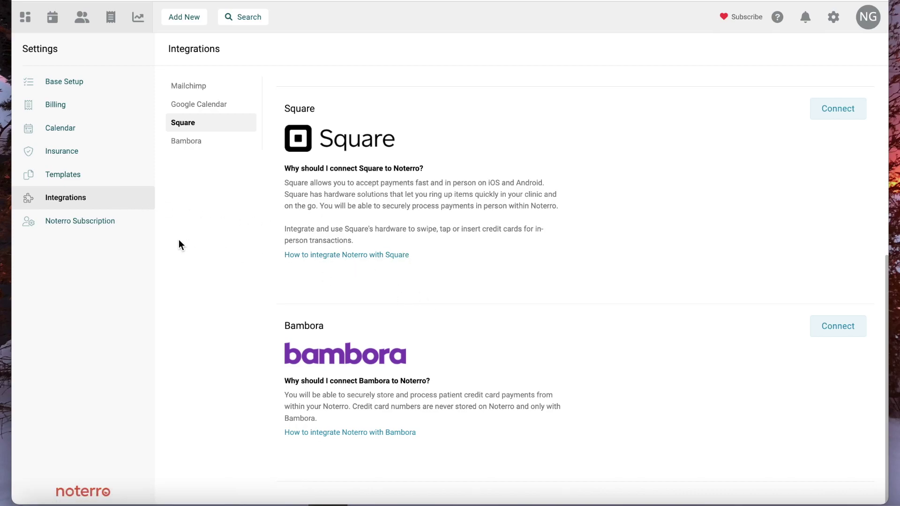
pyautogui.click(80, 227)
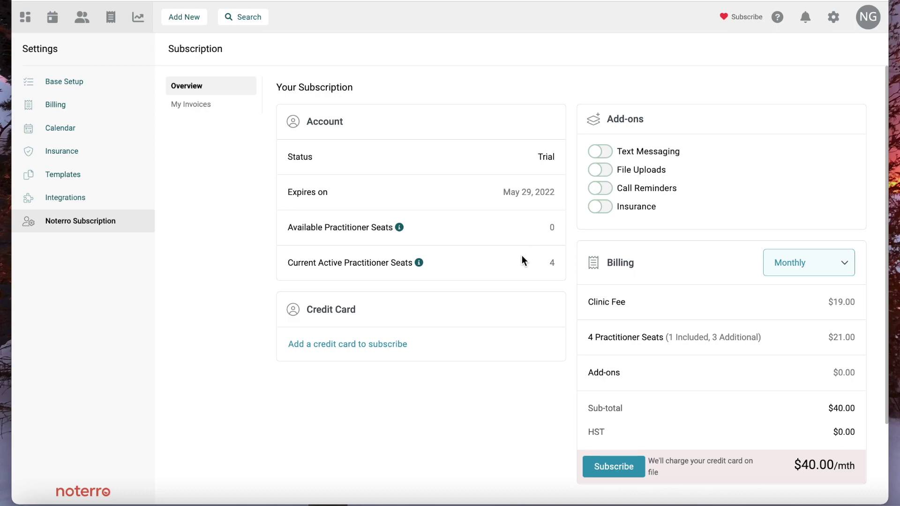
# View the two-patient All Patients list, then return to the Base Setup settings
pyautogui.click(85, 28)
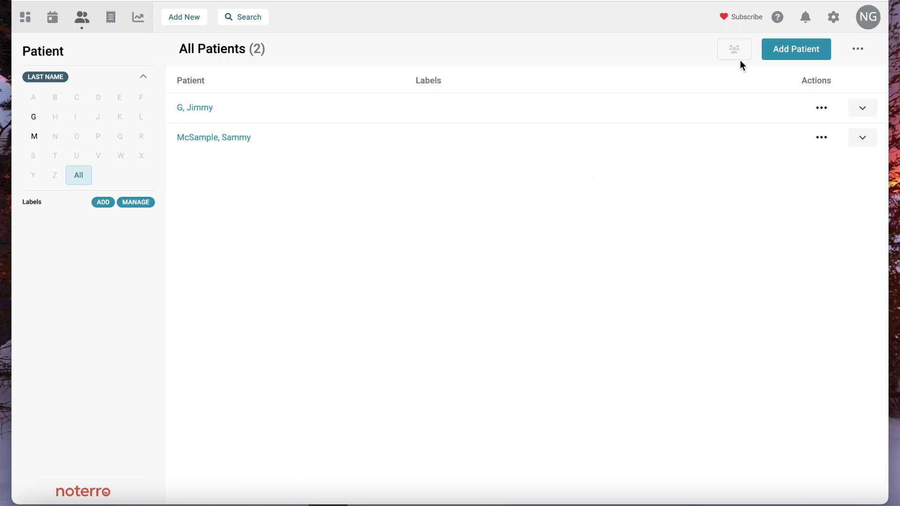
pyautogui.click(834, 20)
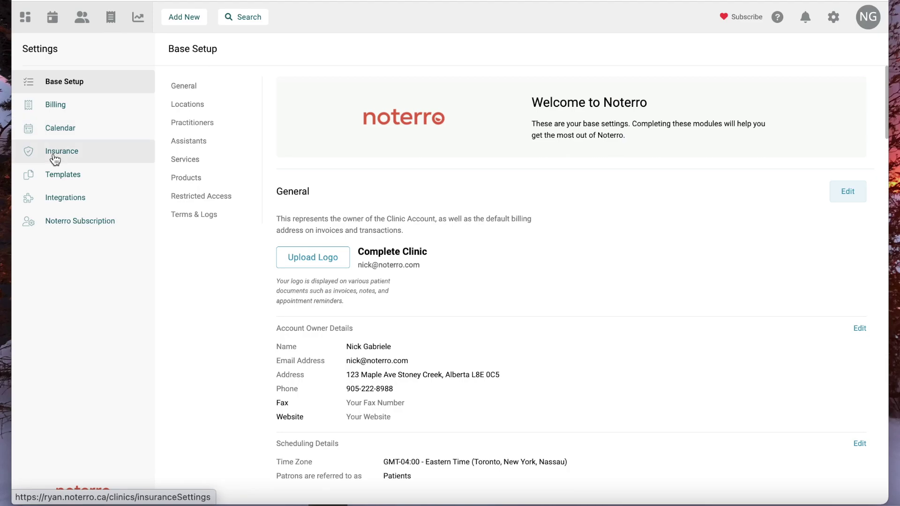
# Check TELUS eClaims Form Fields and Billing Codes are enabled, then open the Admin's Personal Settings menu
pyautogui.click(55, 160)
pyautogui.scroll(-3, 458, 322)
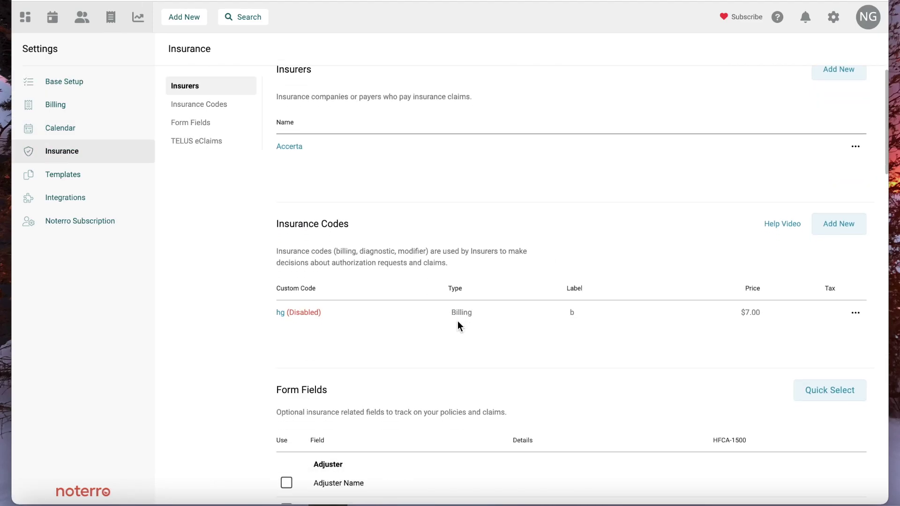
pyautogui.click(197, 142)
pyautogui.scroll(-3, 524, 307)
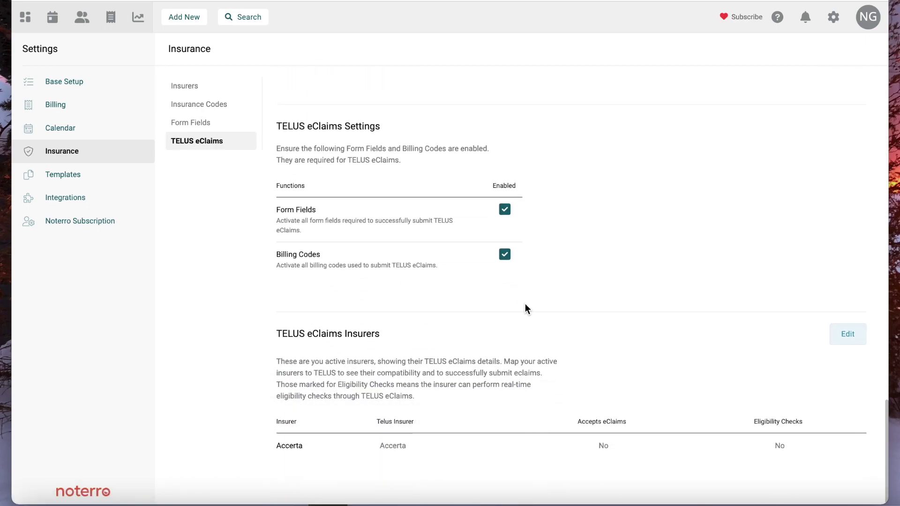
pyautogui.click(857, 30)
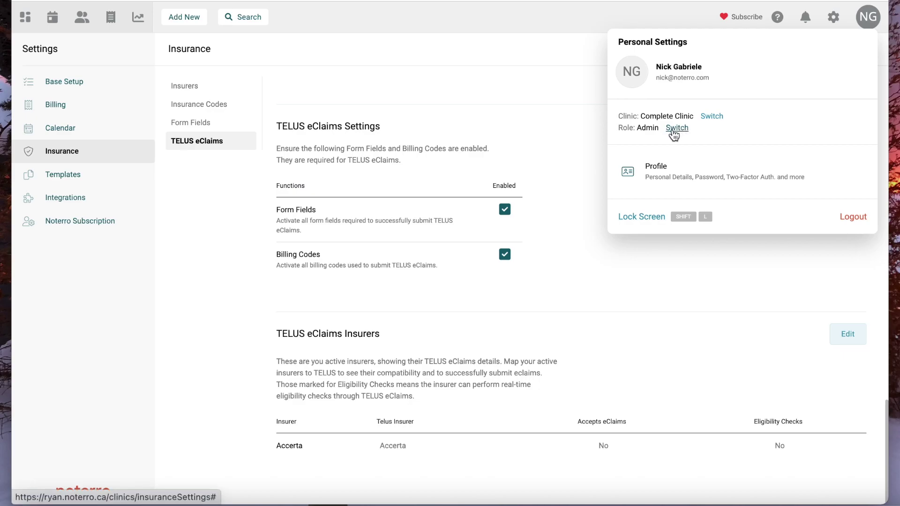
# Review the Profile page: two-factor authentication, 24-hour auto-logout, notifications and TELUS eClaims connections
pyautogui.click(656, 173)
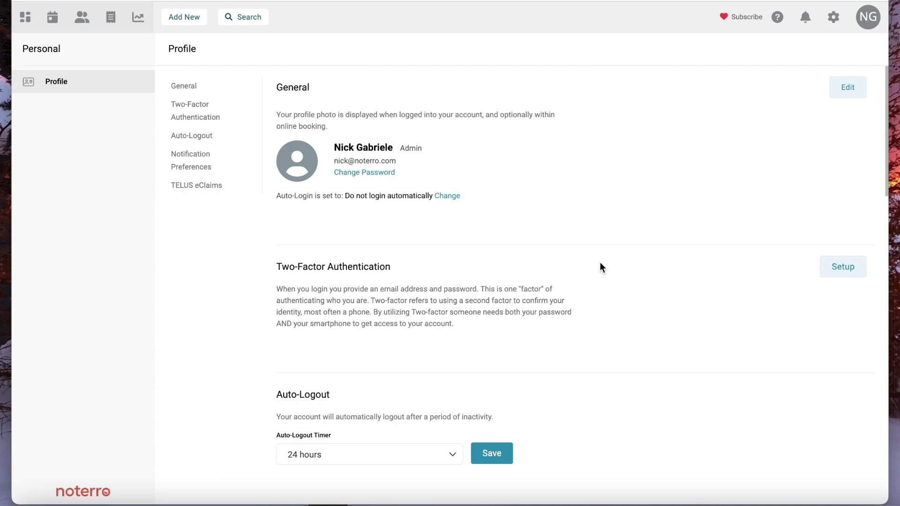
pyautogui.scroll(-1, 600, 263)
pyautogui.scroll(1, 600, 263)
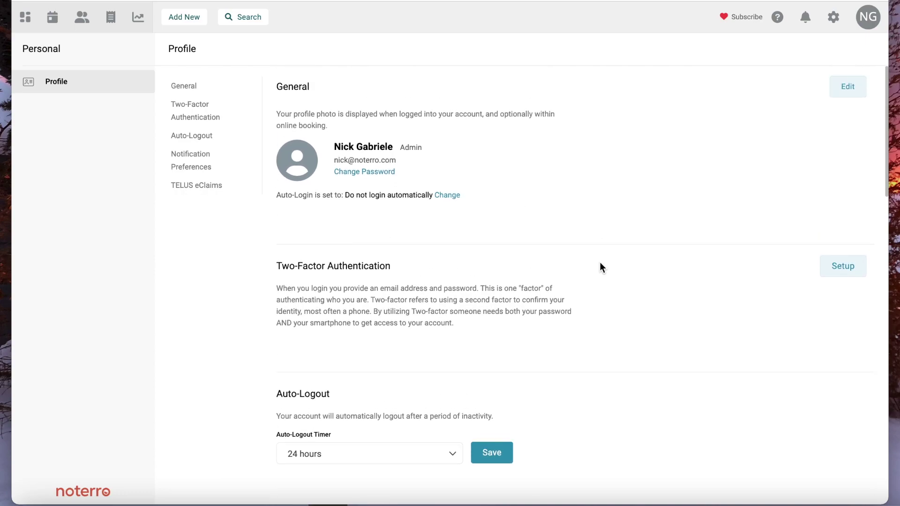
pyautogui.scroll(-2, 600, 265)
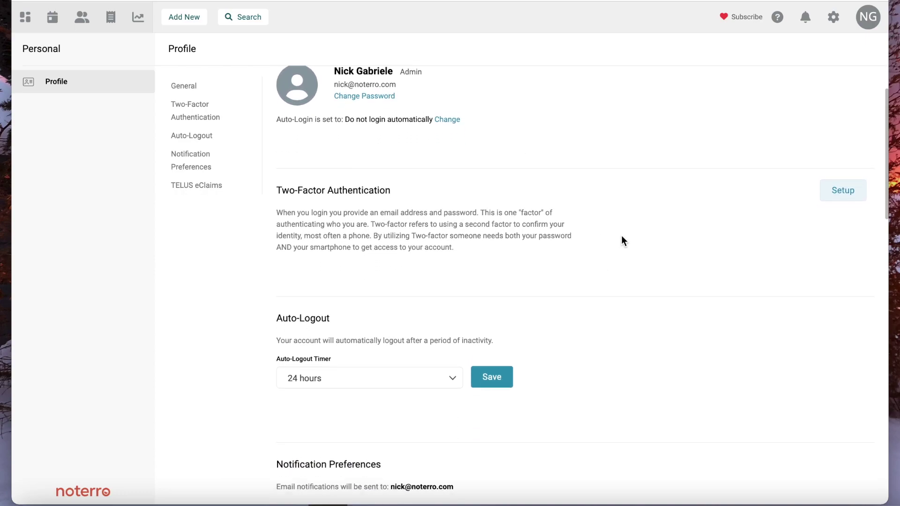
pyautogui.scroll(-3, 623, 240)
pyautogui.scroll(-8, 561, 224)
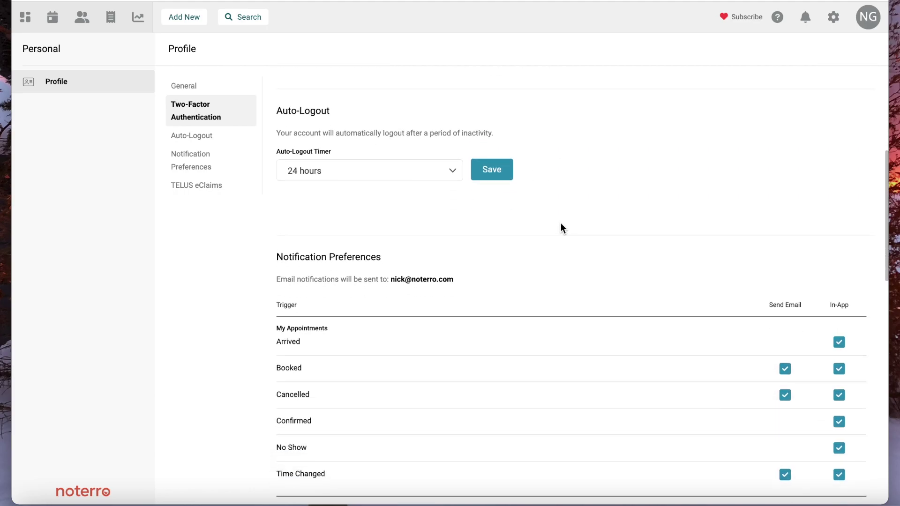
pyautogui.scroll(-12, 560, 224)
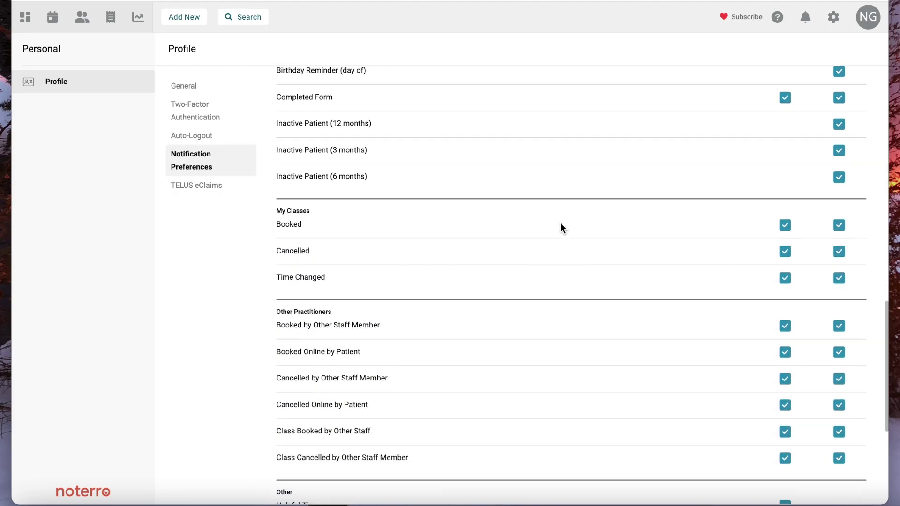
pyautogui.scroll(20, 458, 329)
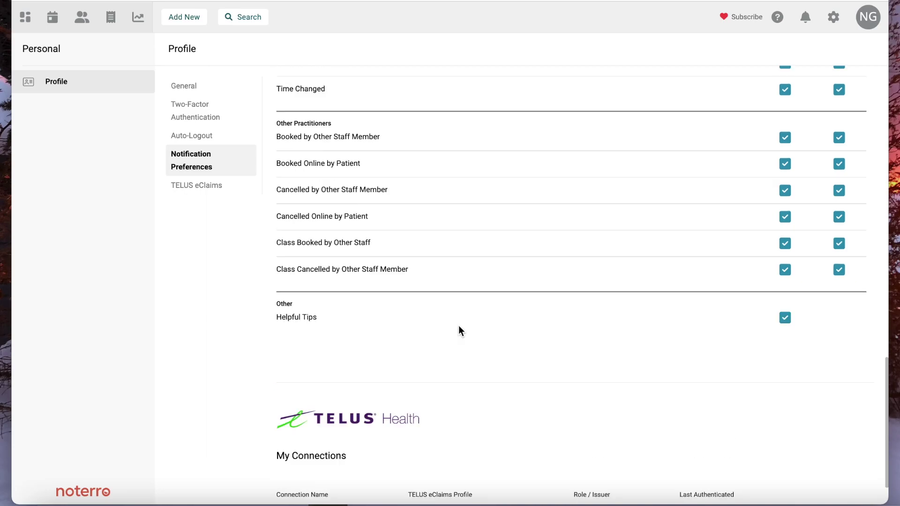
# Switch the role from Admin to Practitioner and open the practitioner profile settings
pyautogui.click(868, 17)
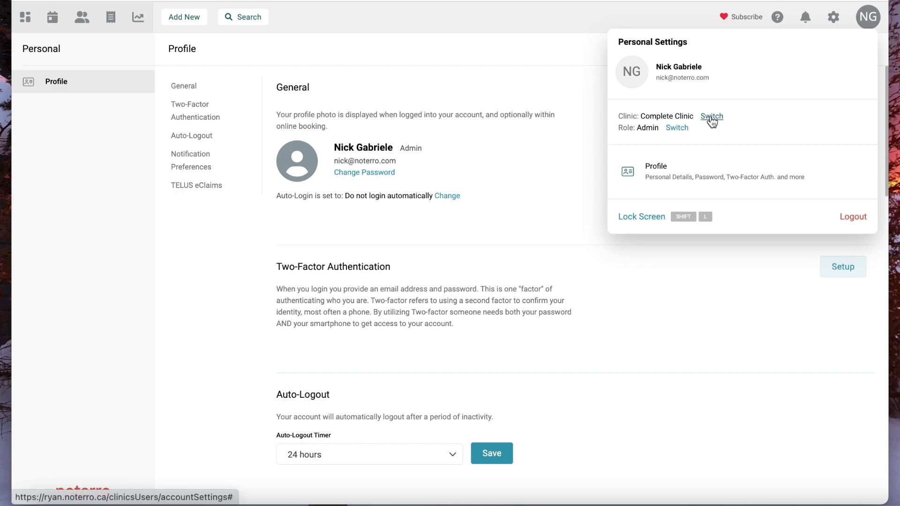
pyautogui.click(677, 129)
pyautogui.click(695, 182)
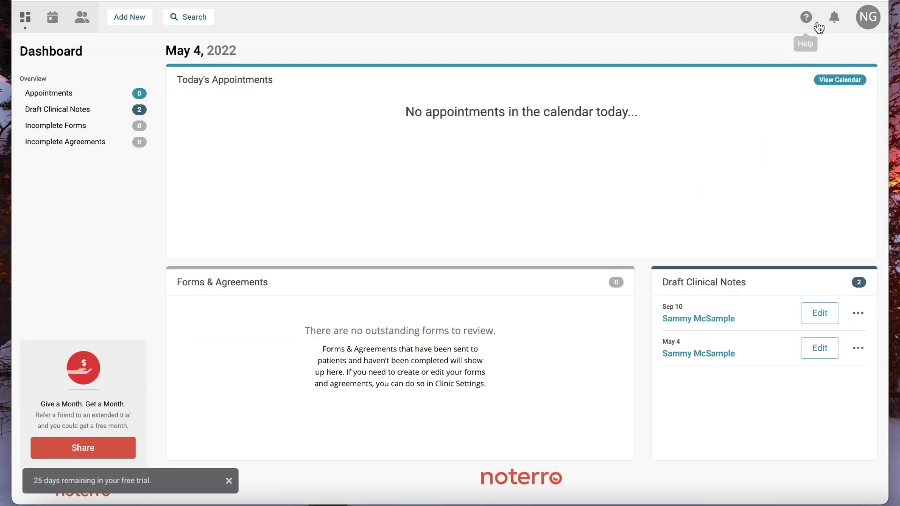
pyautogui.click(865, 18)
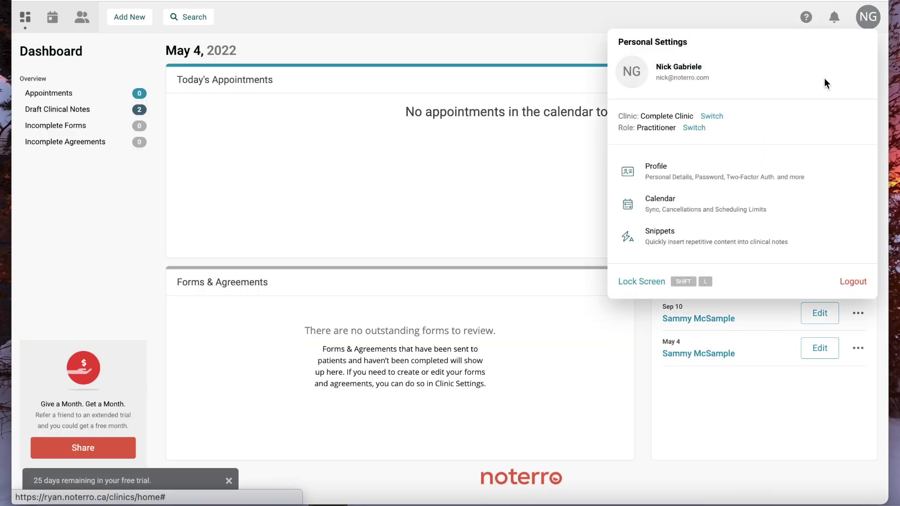
pyautogui.click(665, 175)
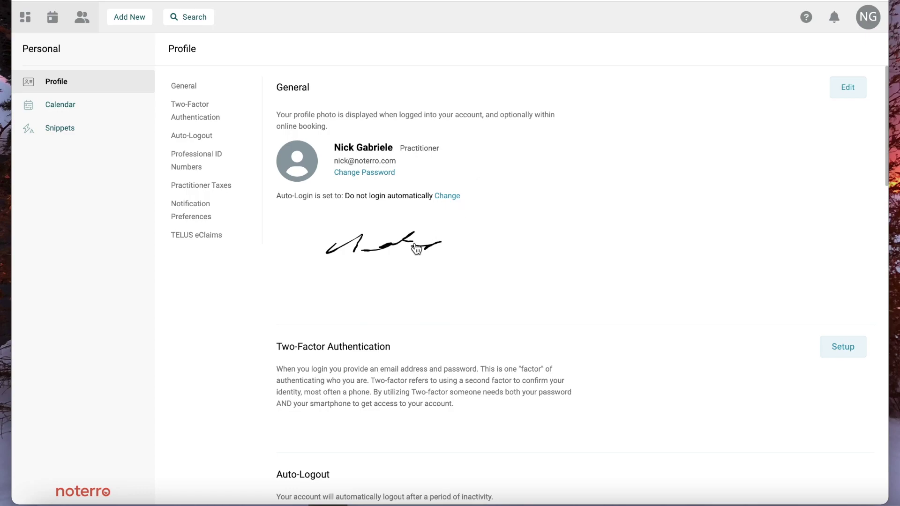
# Review the practitioner Profile, including HST 10.00 % taxes, and jump to the TELUS eClaims connections
pyautogui.scroll(-1, 423, 248)
pyautogui.scroll(-1, 424, 248)
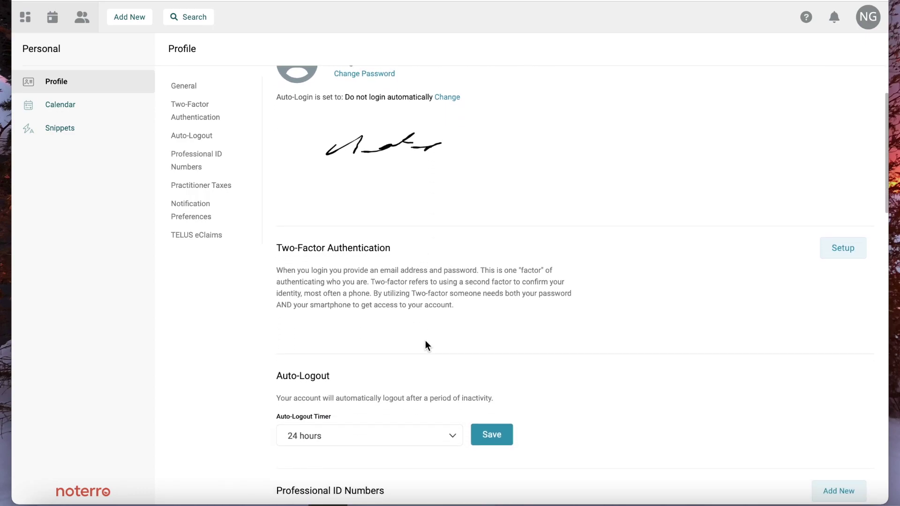
pyautogui.scroll(-5, 426, 340)
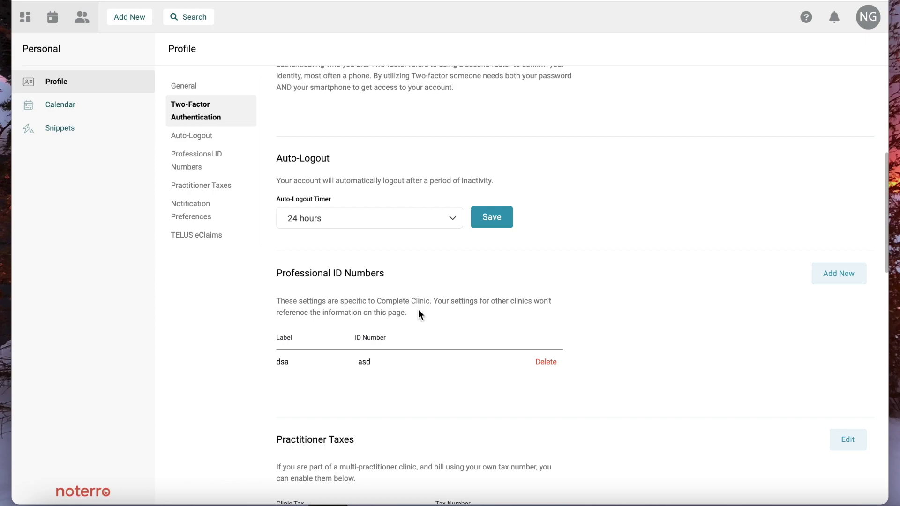
pyautogui.scroll(-2, 418, 309)
pyautogui.scroll(-2, 421, 317)
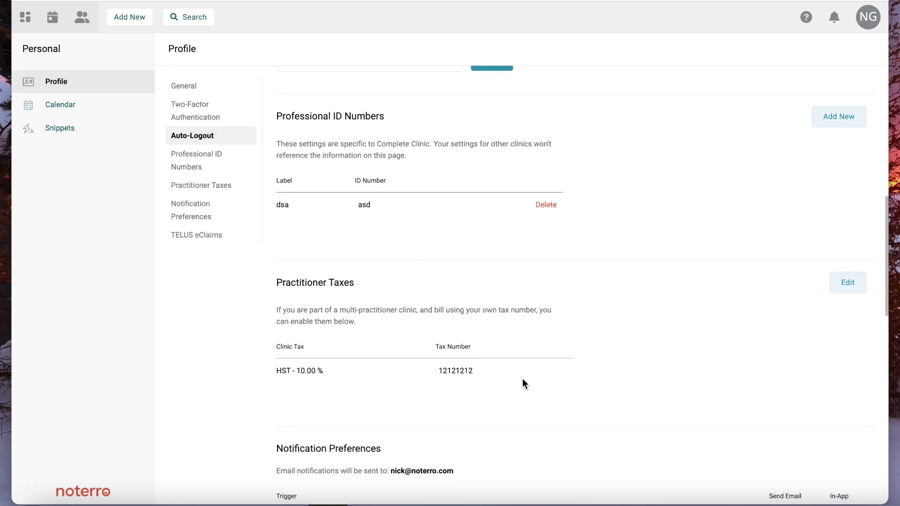
pyautogui.scroll(-2, 523, 379)
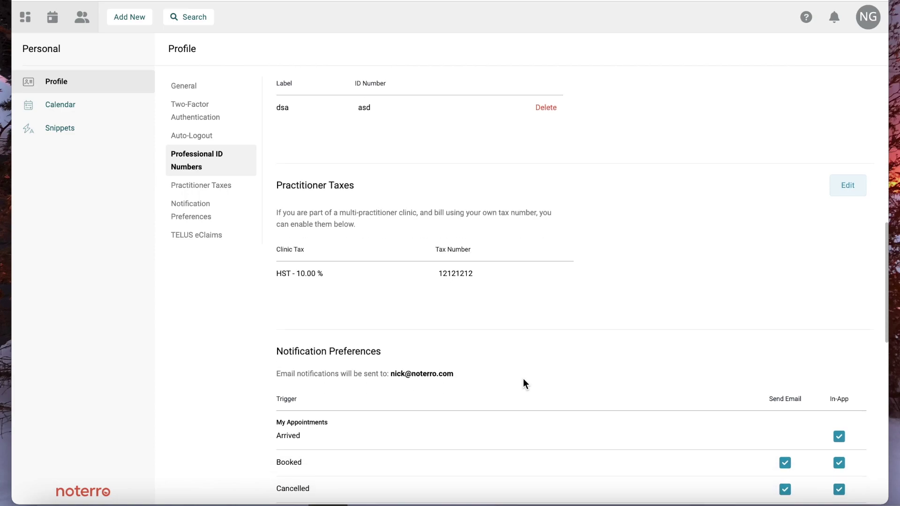
pyautogui.scroll(-5, 507, 310)
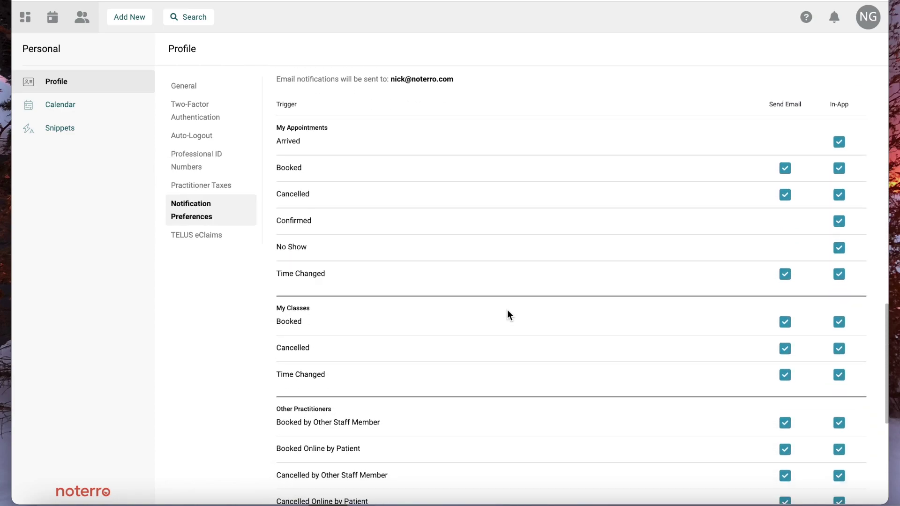
pyautogui.click(255, 238)
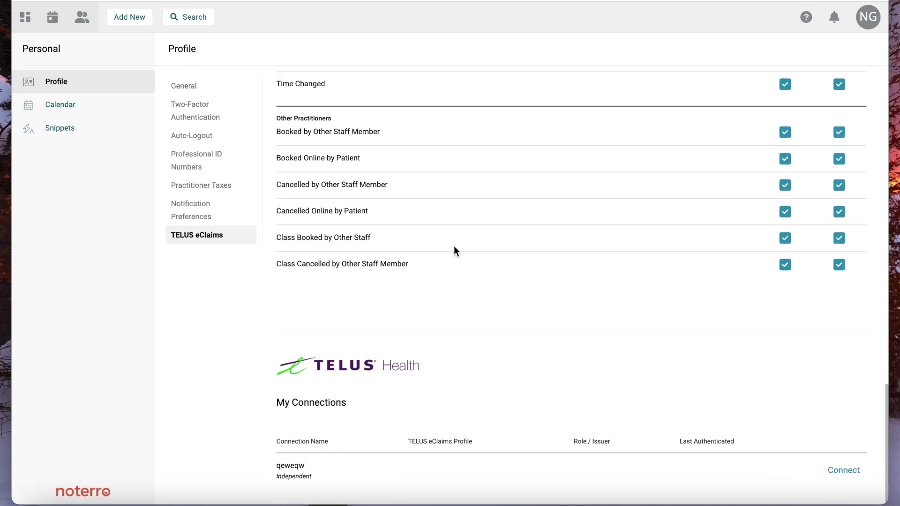
pyautogui.scroll(1, 433, 382)
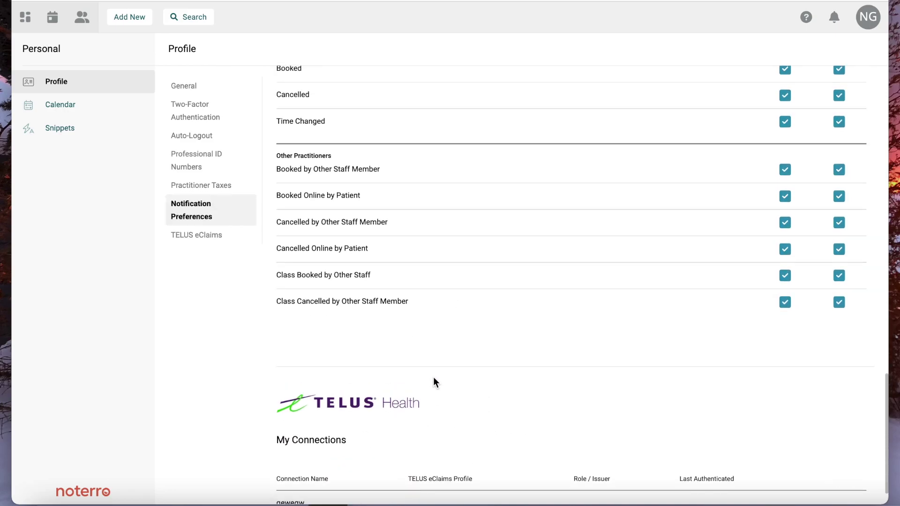
# Review calendar settings (Google Calendar not connected, cancellations off, No limit workload), then go to My Snippets
pyautogui.click(69, 108)
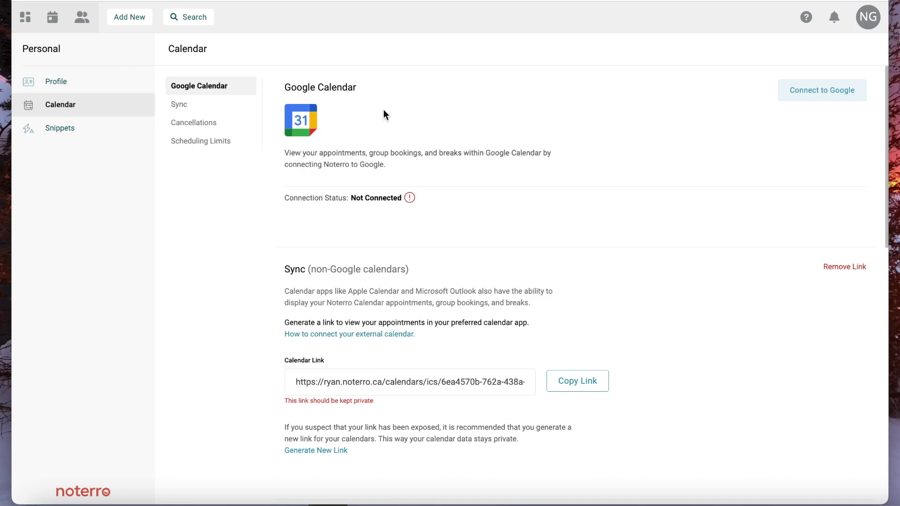
pyautogui.scroll(-6, 384, 115)
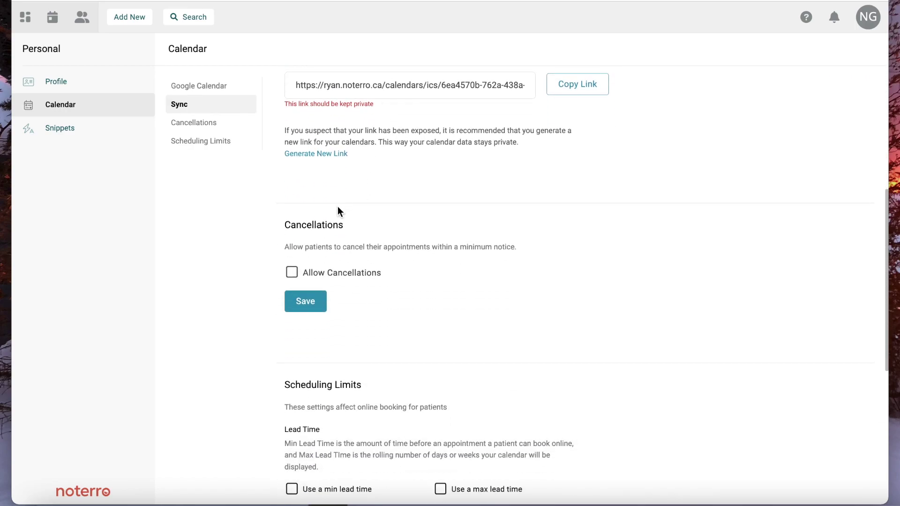
pyautogui.scroll(-7, 424, 292)
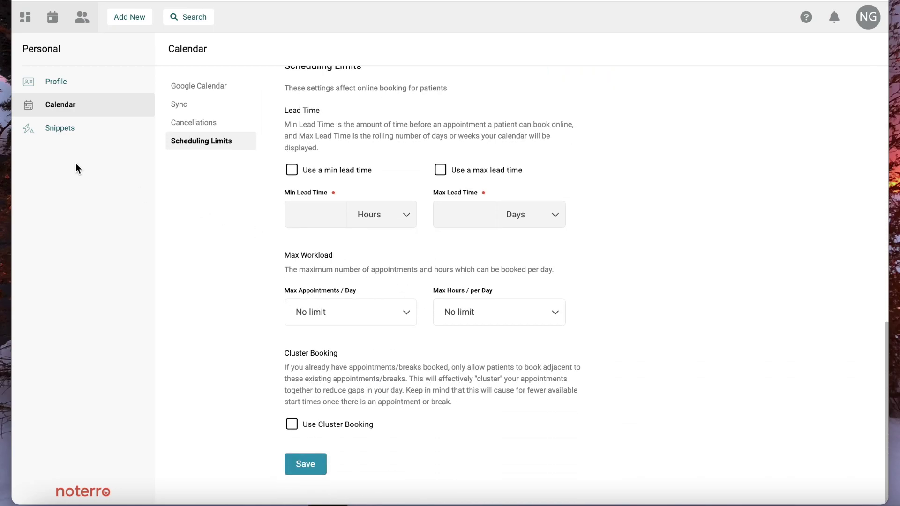
pyautogui.click(62, 136)
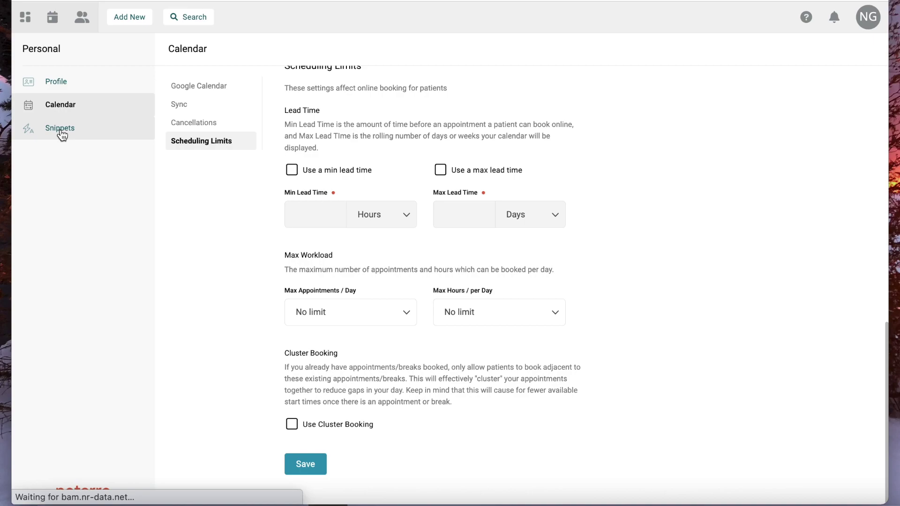